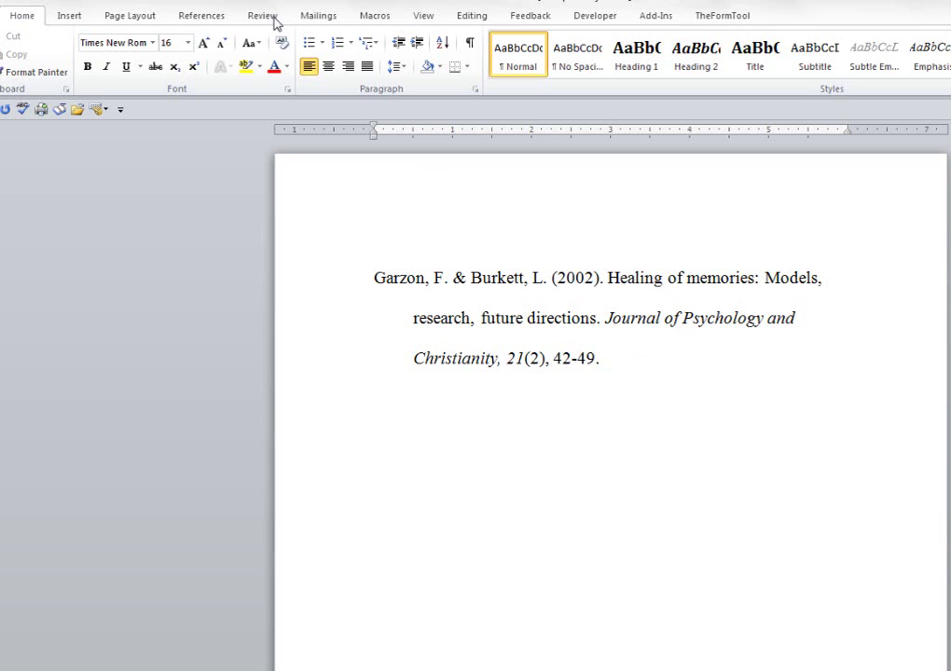
# - Switch the References tab's citation style to APA Sixth Edition
pyautogui.click(206, 20)
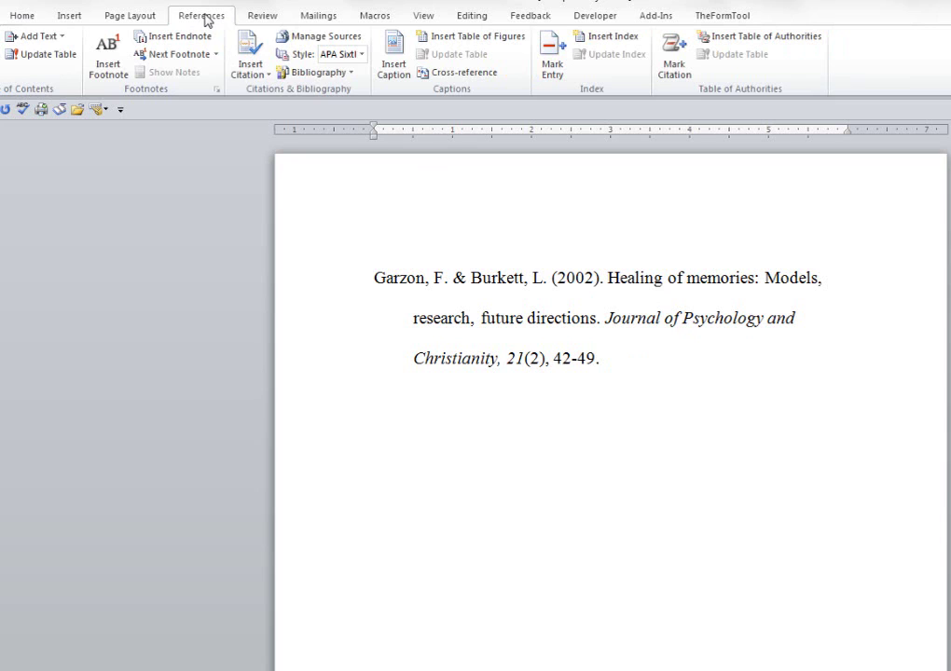
pyautogui.click(363, 55)
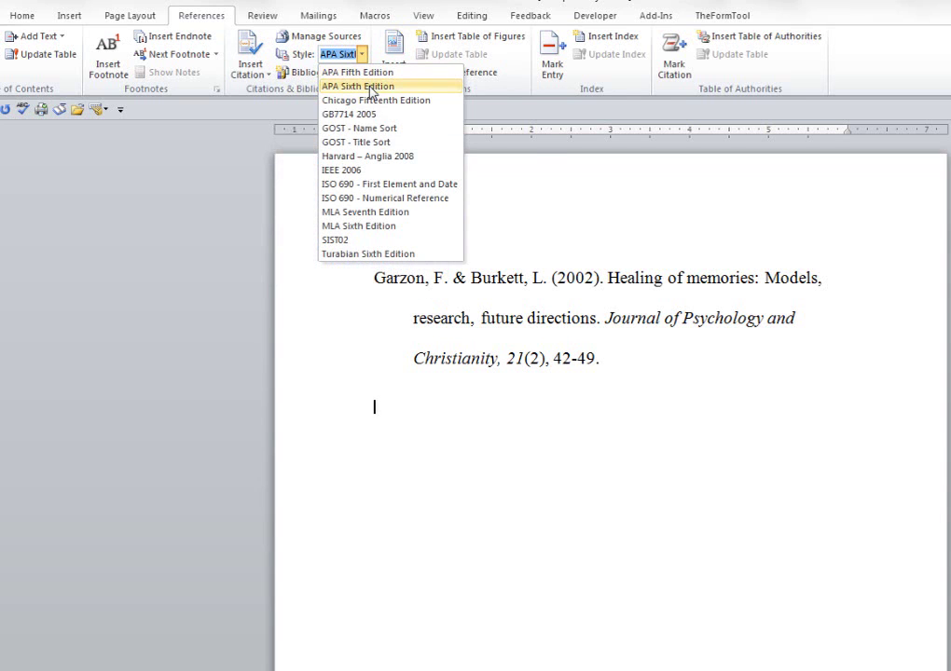
pyautogui.click(371, 86)
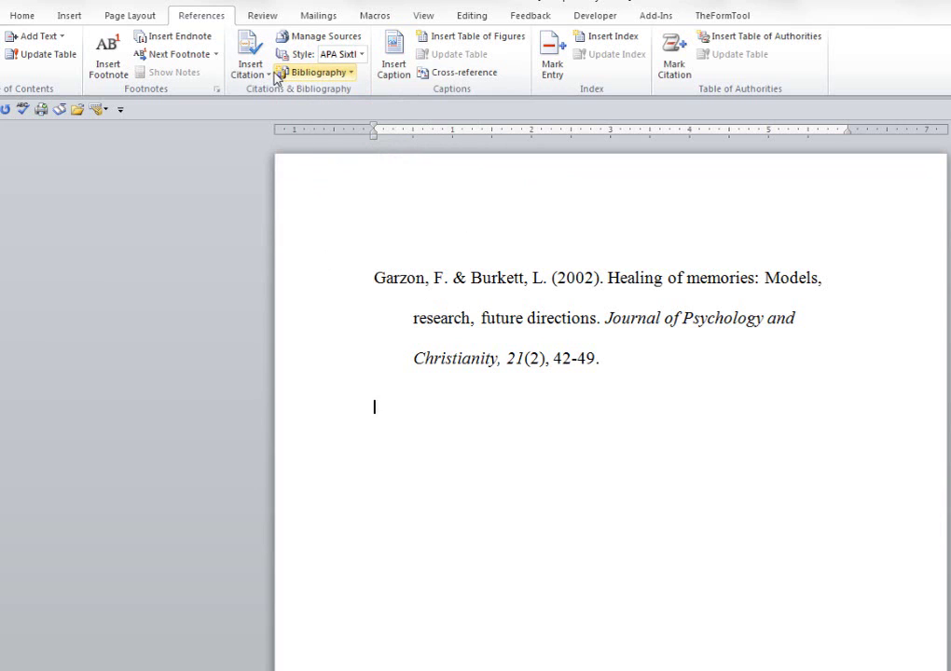
# - Add a new source from Insert Citation and move the Create Source dialog below the reference
pyautogui.click(270, 77)
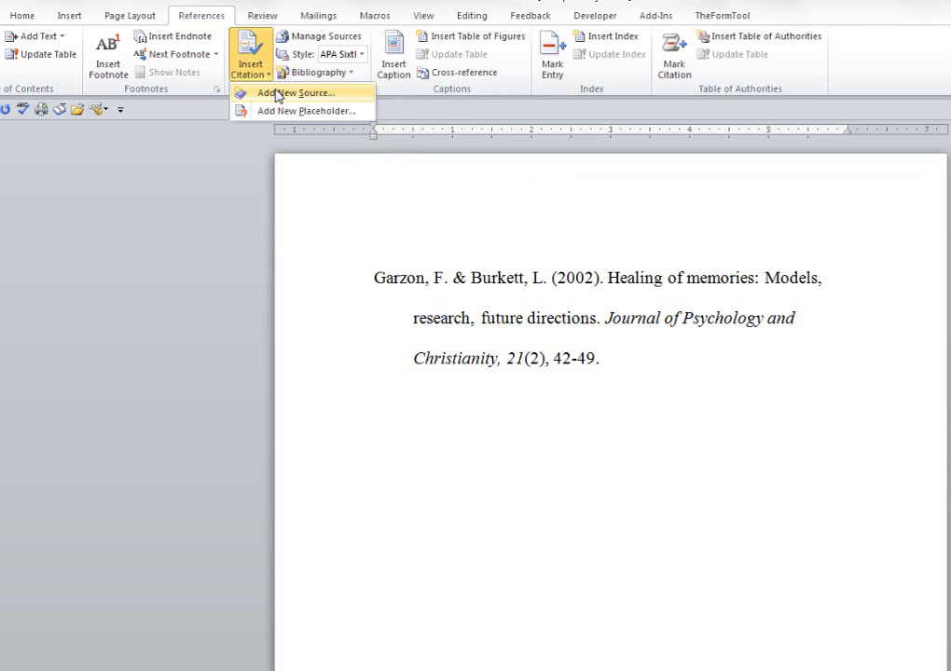
pyautogui.click(285, 94)
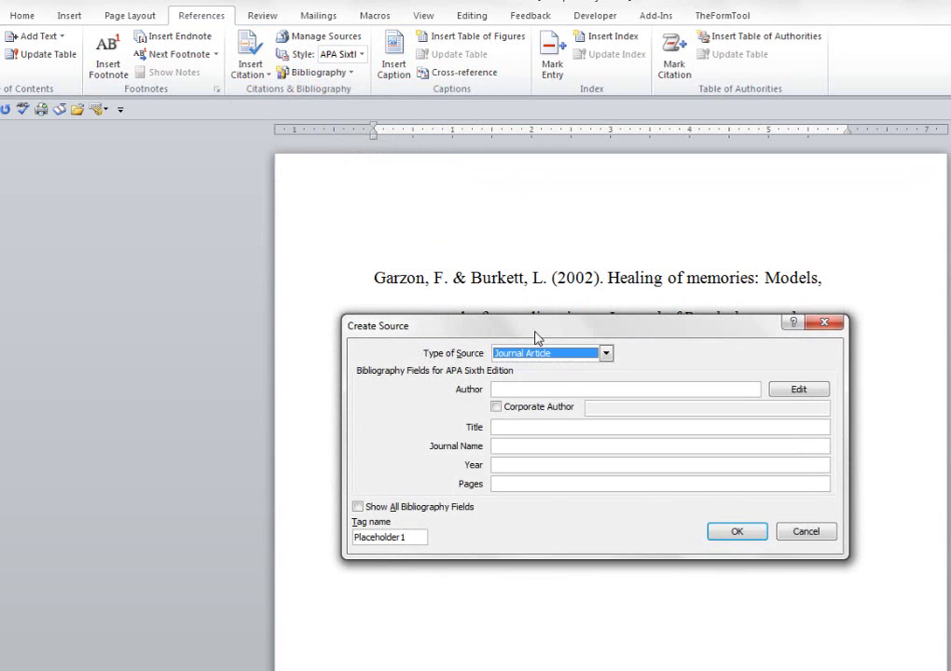
pyautogui.moveTo(618, 334); pyautogui.dragTo(620, 418)
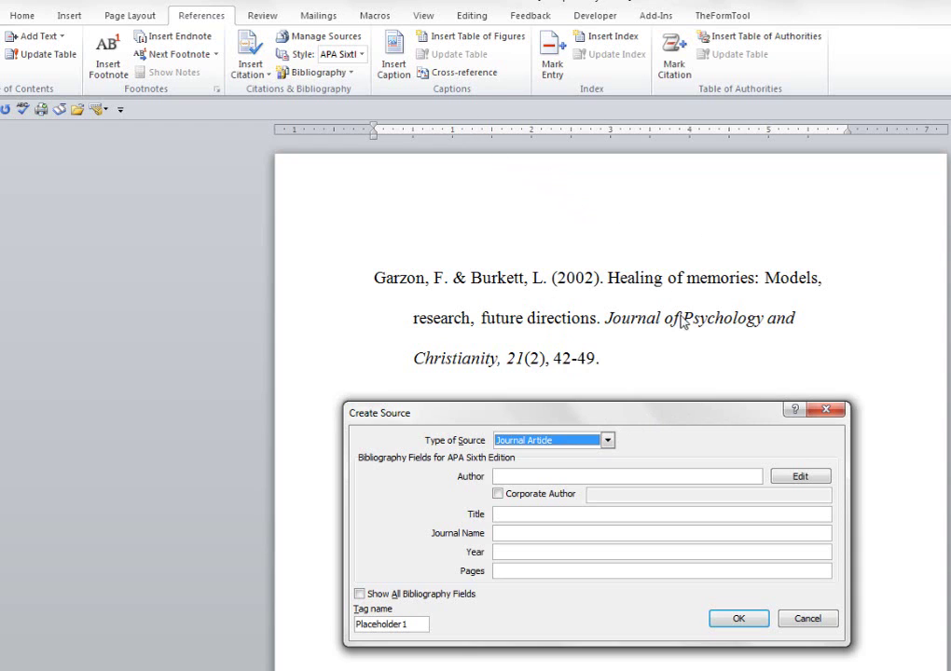
# - Enter the corporate authors, article title, journal name, year 2002 and pages 42-49
pyautogui.click(499, 495)
pyautogui.click(613, 495)
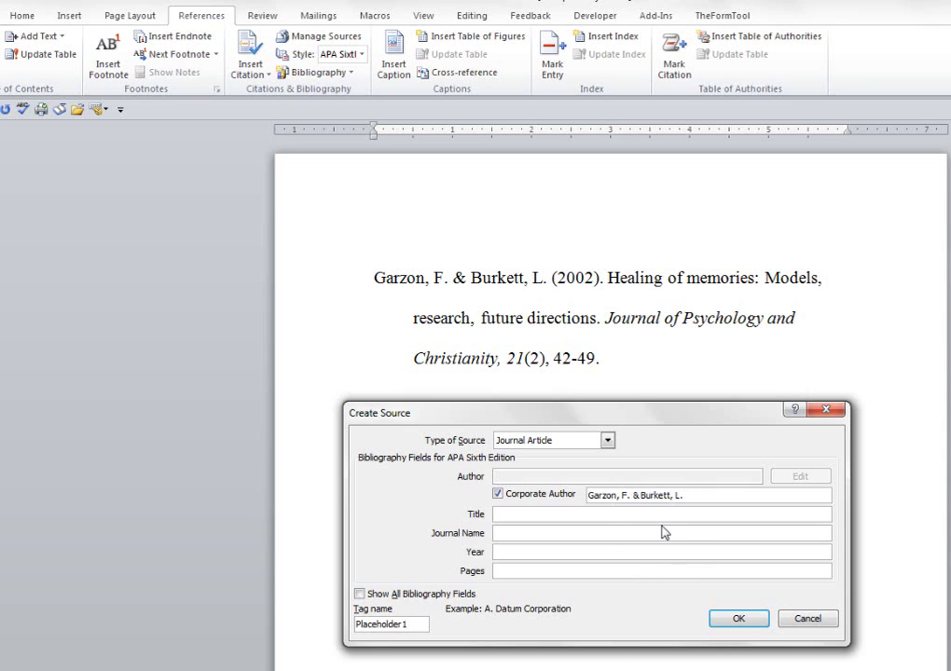
pyautogui.click(535, 514)
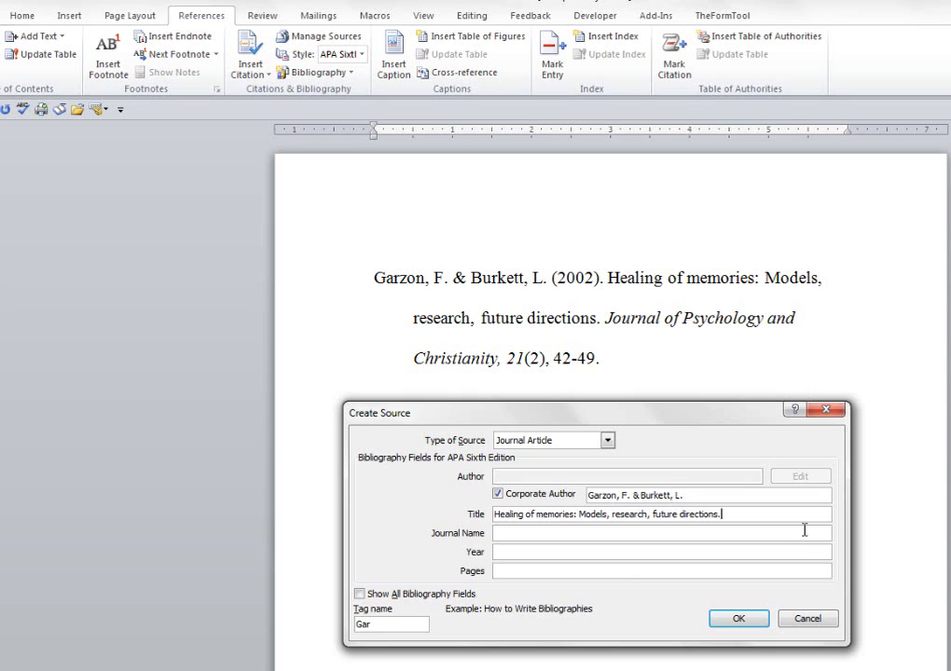
pyautogui.press('Tab')
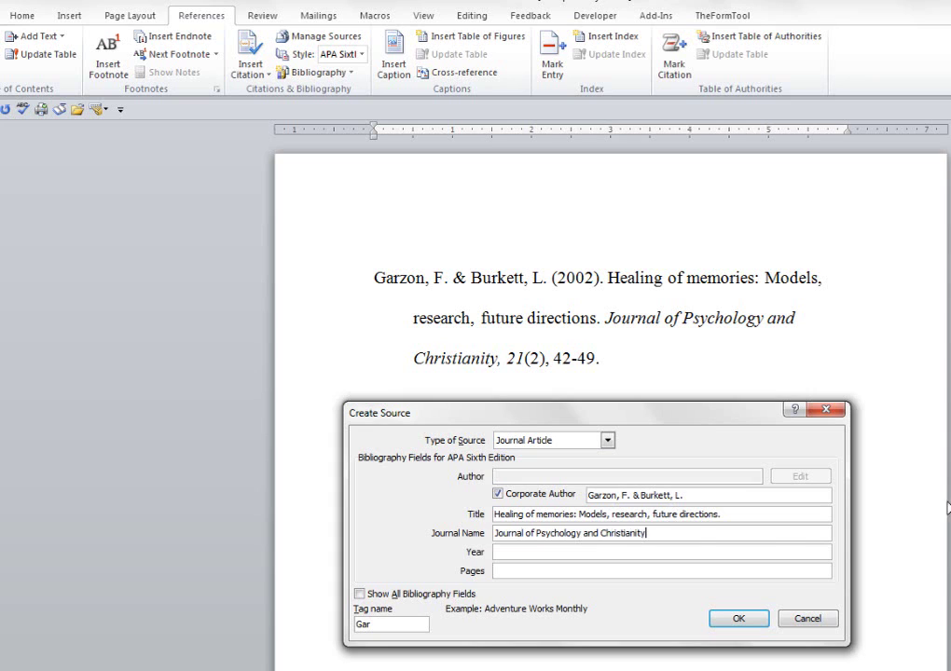
pyautogui.click(529, 551)
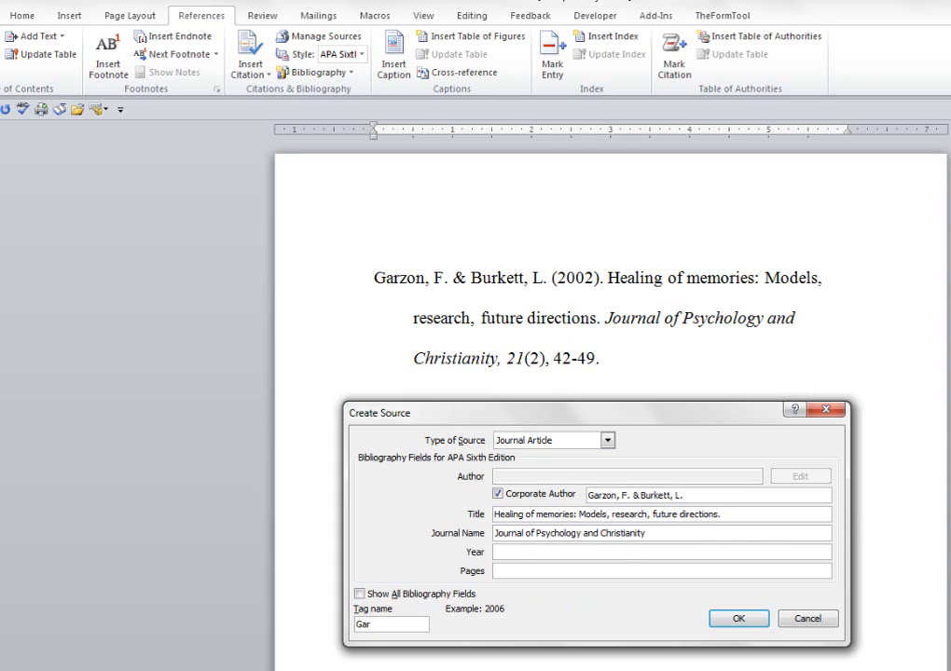
pyautogui.write('2002')
pyautogui.click(519, 570)
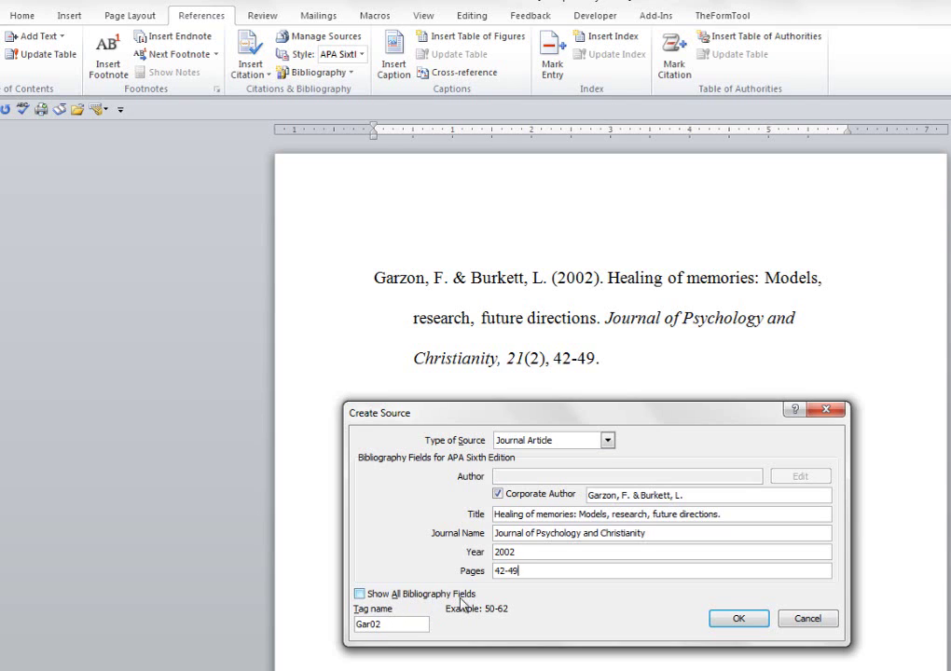
# - Show all bibliography fields and enter volume 21 and issue 2 for the source
pyautogui.click(361, 595)
pyautogui.moveTo(698, 412); pyautogui.dragTo(710, 375)
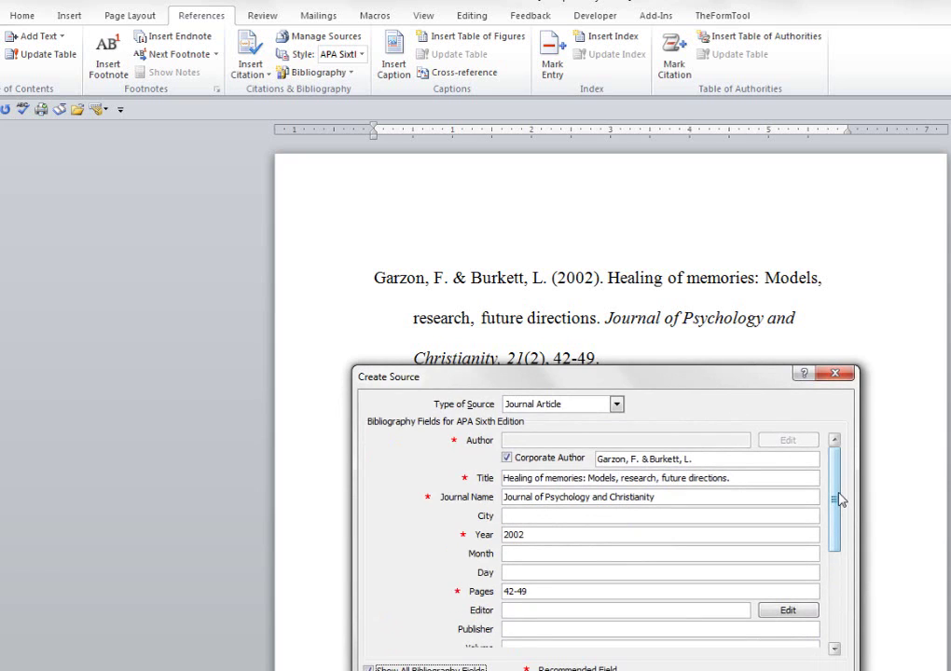
pyautogui.moveTo(838, 505); pyautogui.dragTo(838, 570)
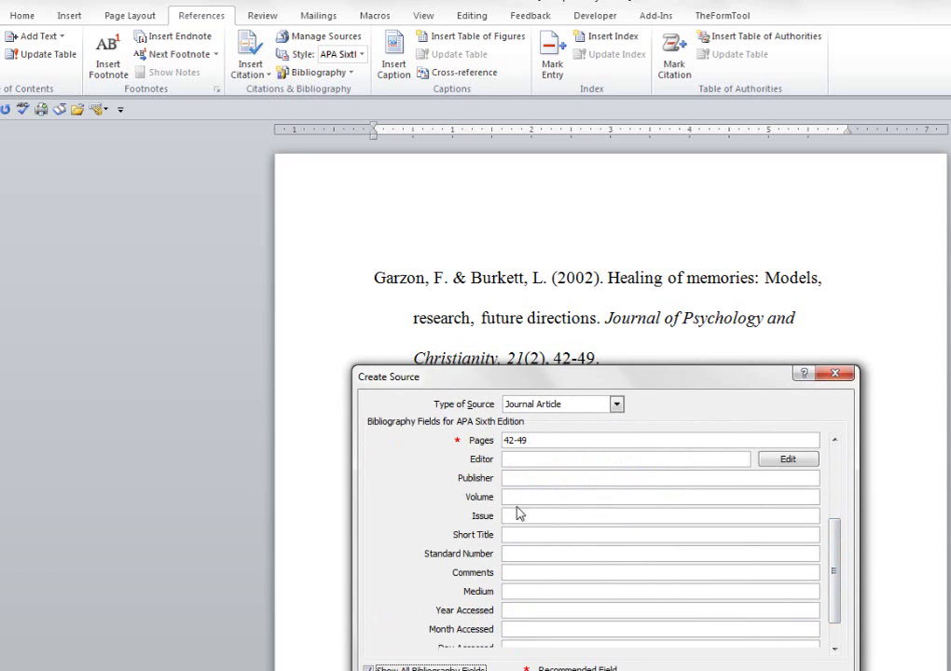
pyautogui.click(518, 496)
pyautogui.write('2')
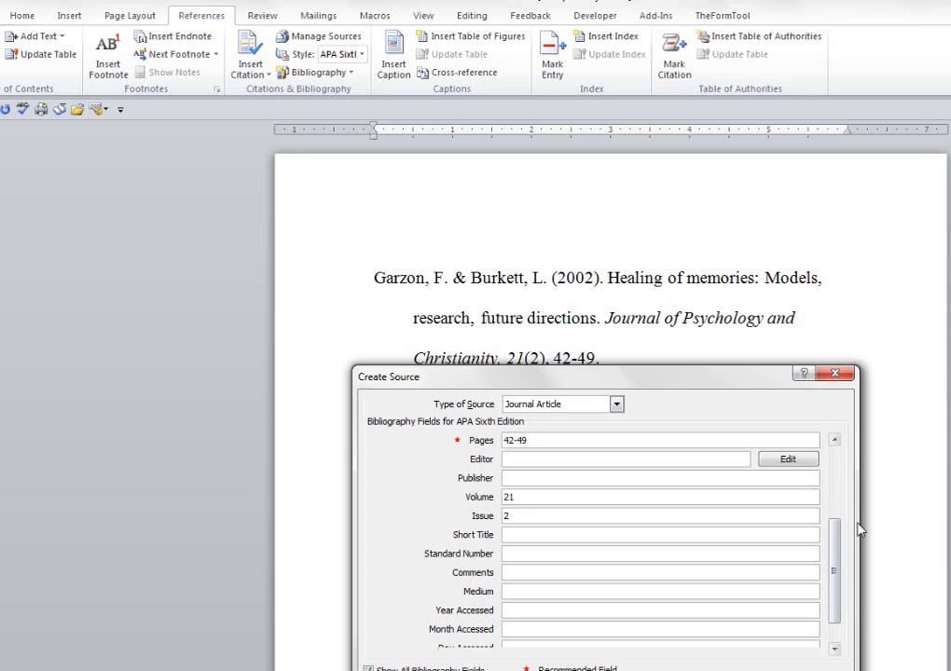
pyautogui.moveTo(753, 386); pyautogui.dragTo(746, 292)
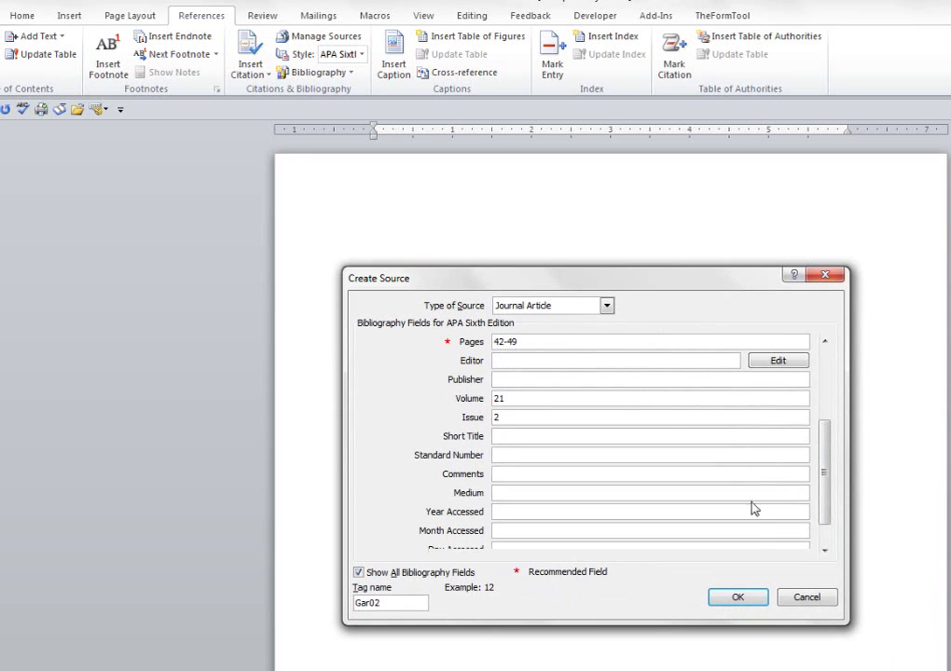
# - Confirm the new source with OK and delete the in-text citation it inserted
pyautogui.click(736, 598)
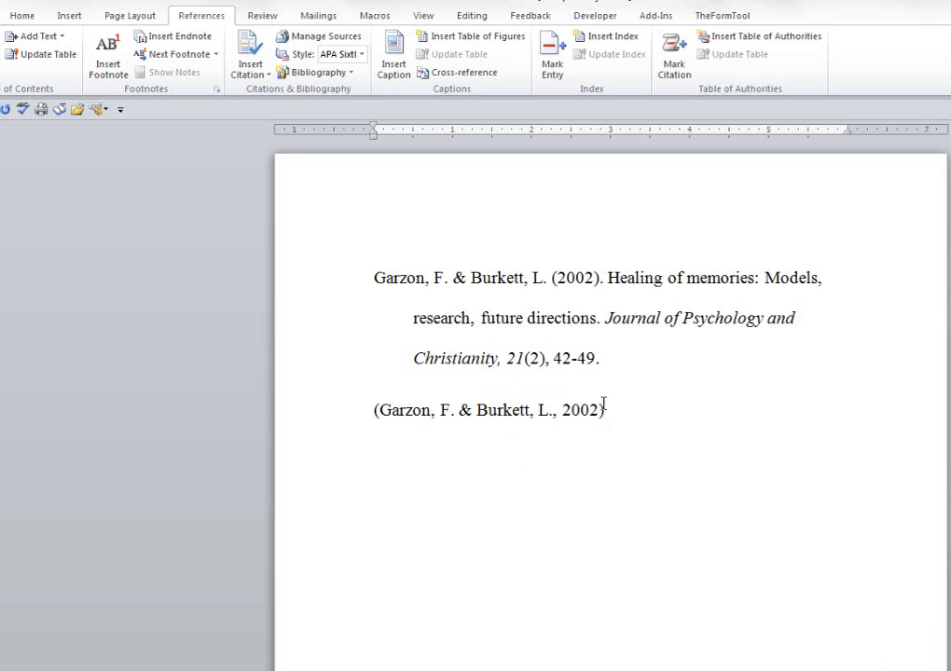
pyautogui.press('BackSpace')
pyautogui.press('BackSpace')
pyautogui.press('BackSpace')
pyautogui.press('BackSpace')
pyautogui.press('BackSpace')
pyautogui.press('BackSpace')
pyautogui.press('BackSpace')
pyautogui.press('BackSpace')
pyautogui.press('BackSpace')
pyautogui.press('BackSpace')
pyautogui.press('BackSpace')
pyautogui.press('BackSpace')
pyautogui.press('BackSpace')
pyautogui.press('BackSpace')
pyautogui.press('BackSpace')
pyautogui.press('BackSpace')
pyautogui.press('BackSpace')
pyautogui.press('BackSpace')
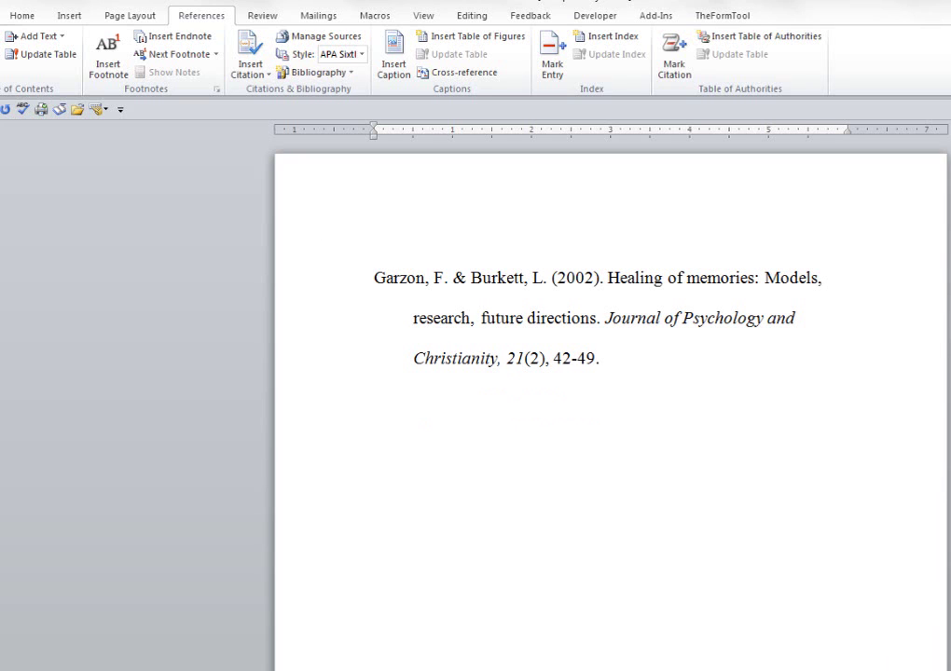
# - Insert a Bibliography entry for the Garzon & Burkett (2002) source below the original reference
pyautogui.click(349, 75)
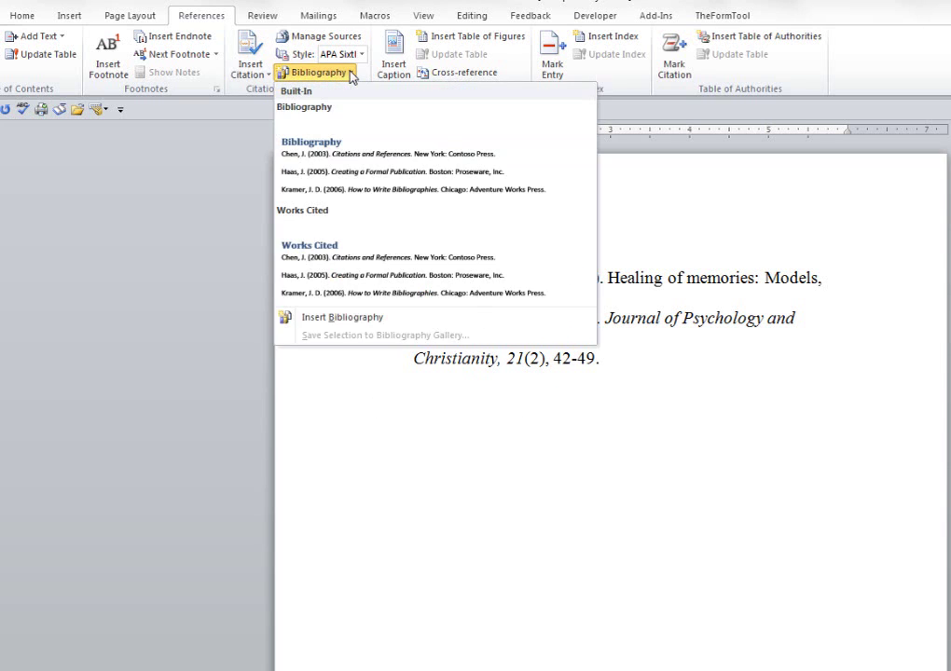
pyautogui.click(355, 317)
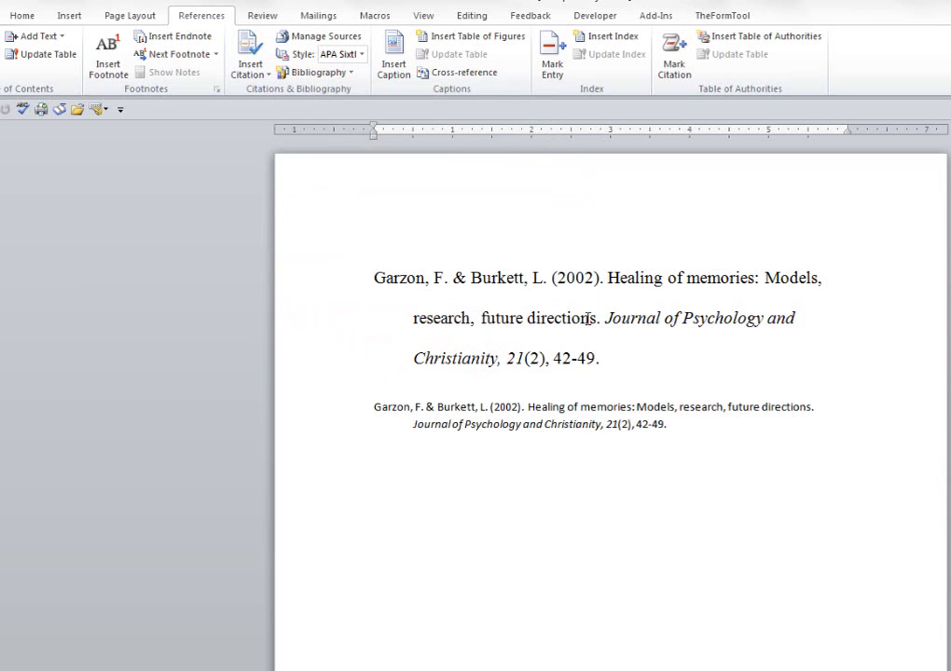
# - Format the generated bibliography entry as Times New Roman, 16 pt, with 2.0 line spacing
pyautogui.doubleClick(602, 411)
pyautogui.tripleClick(602, 411)
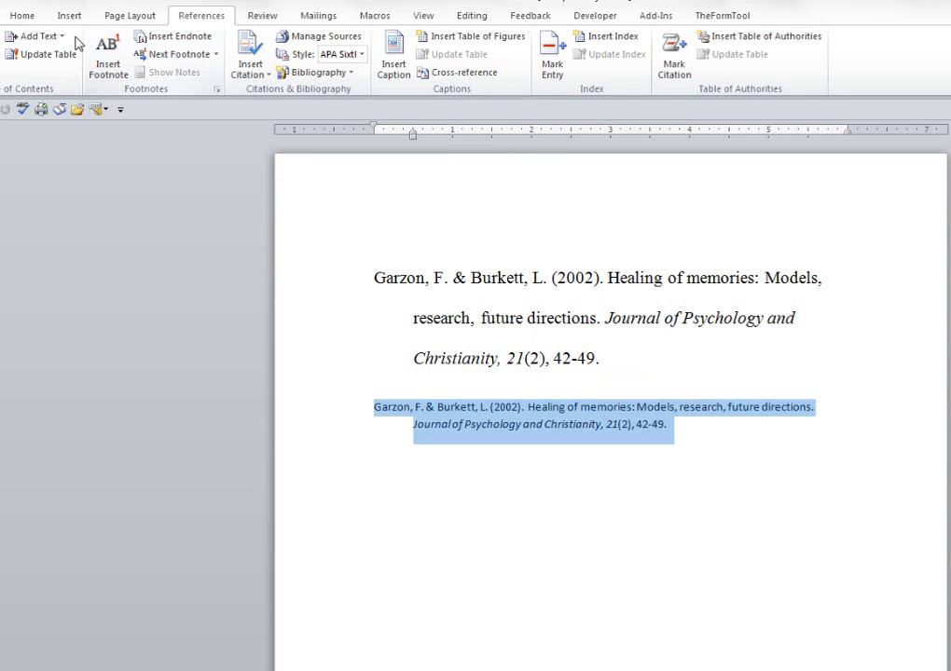
pyautogui.click(24, 16)
pyautogui.click(152, 43)
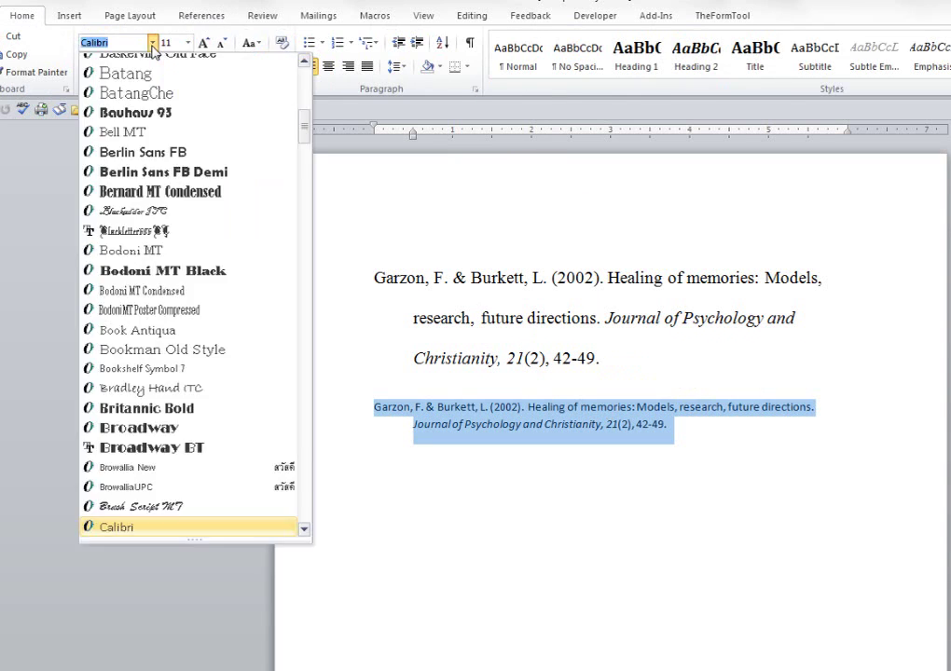
pyautogui.moveTo(299, 131); pyautogui.dragTo(303, 87)
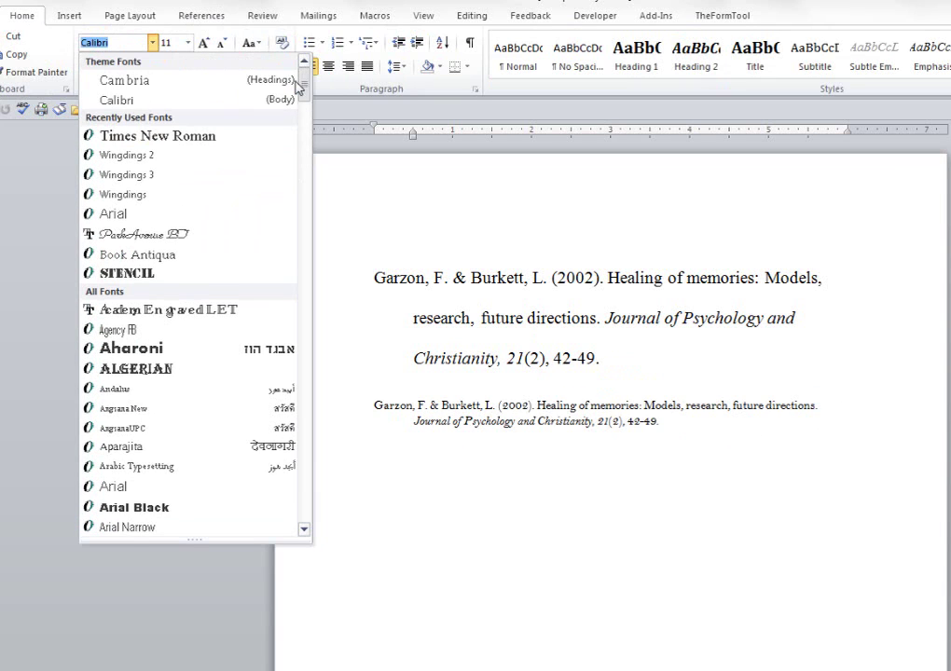
pyautogui.click(187, 136)
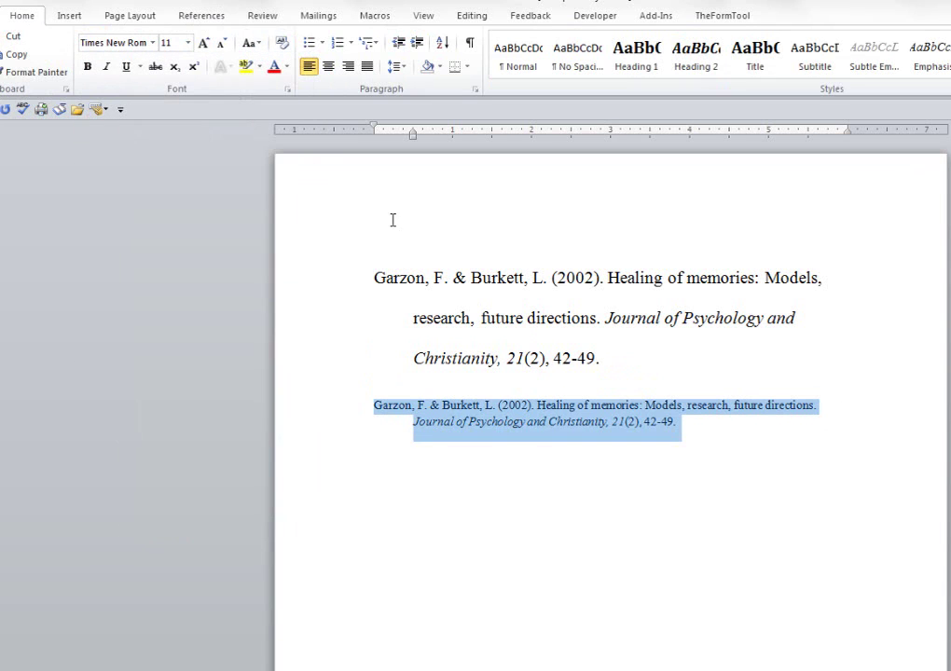
pyautogui.click(188, 43)
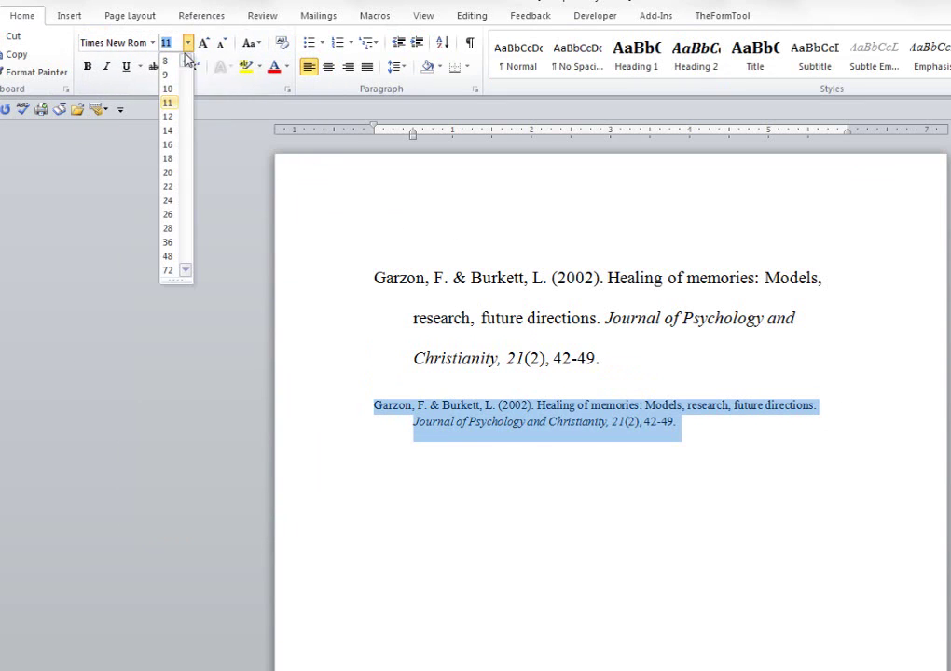
pyautogui.click(167, 144)
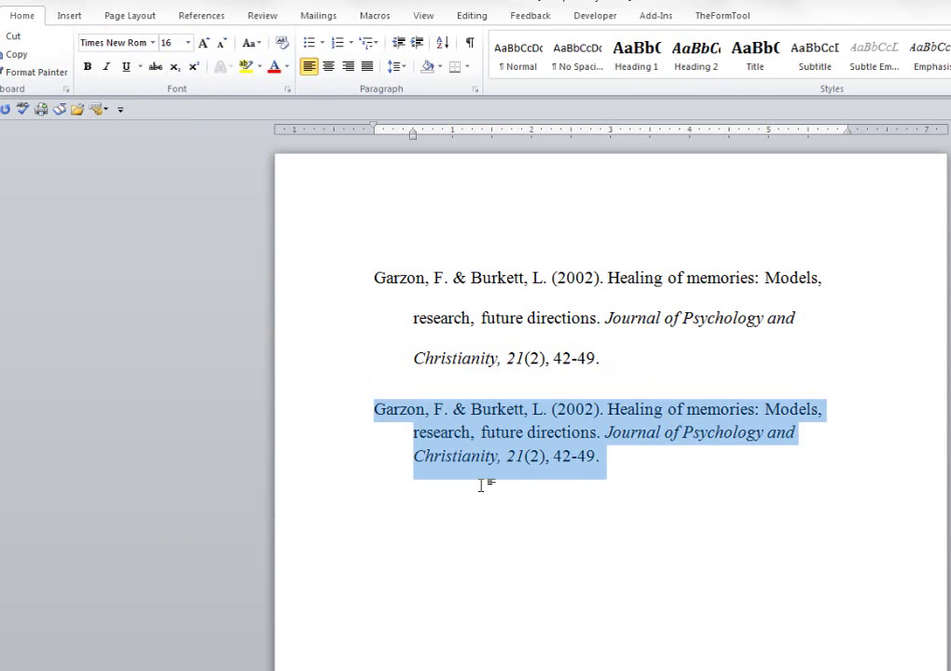
pyautogui.click(399, 67)
pyautogui.click(417, 147)
pyautogui.click(732, 523)
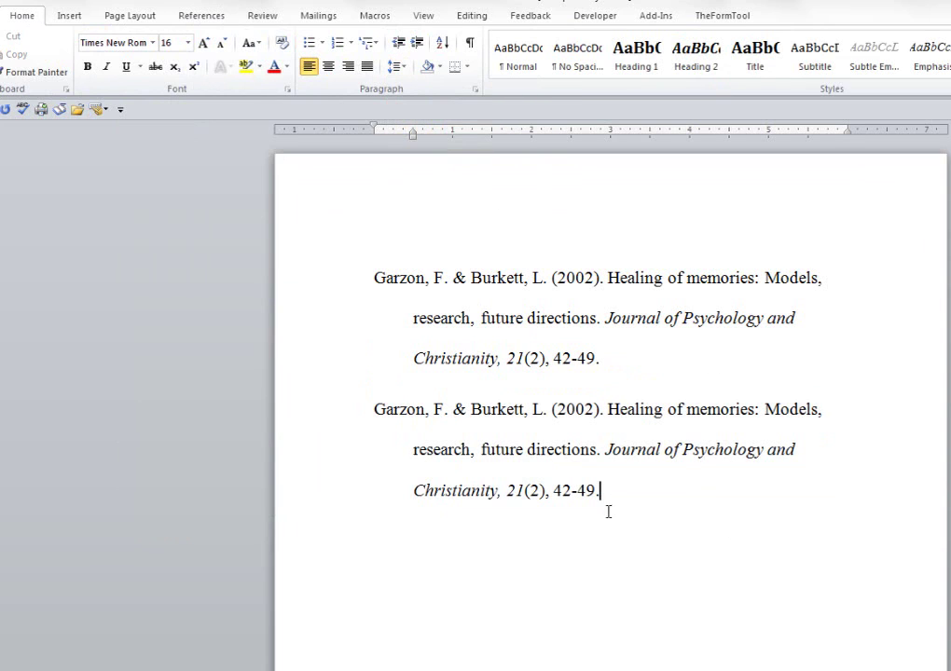